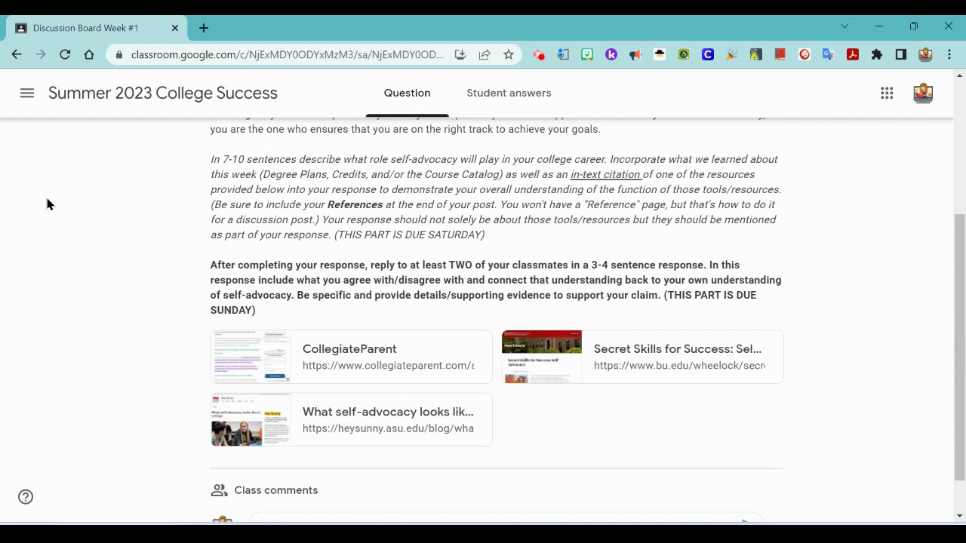
Open the "Secret Skills for Success" resource from the discussion question and create a new blank Google Docs document.
click(596, 369)
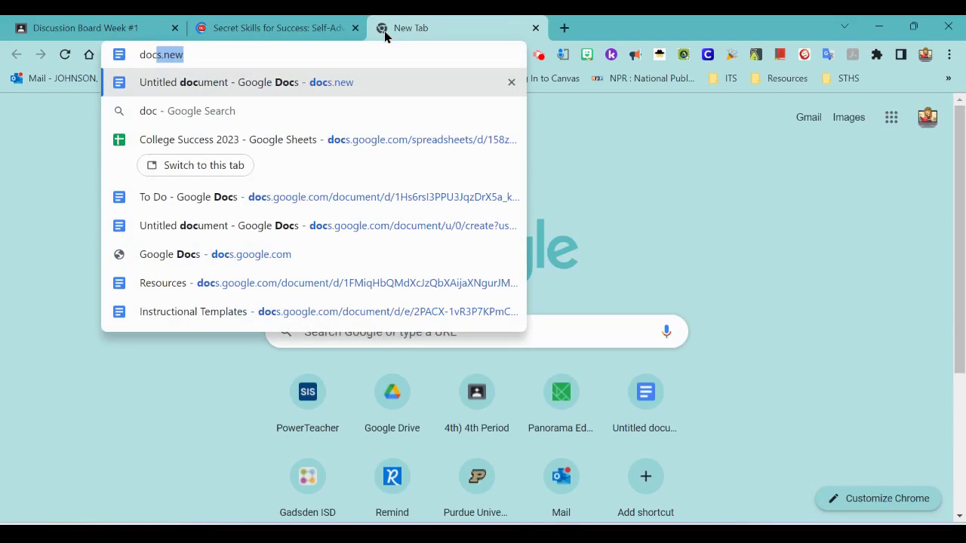
key(Return)
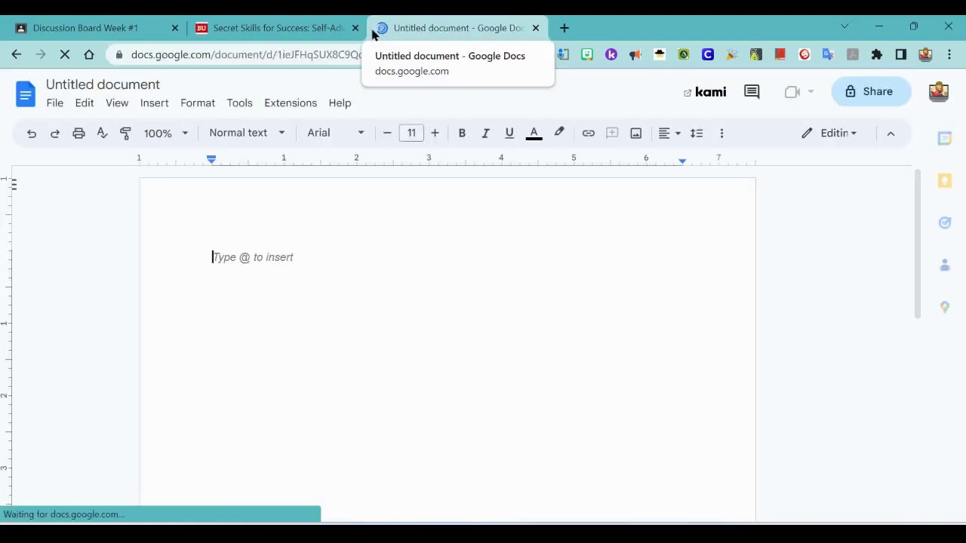
Return to the Boston University article and copy its full web address.
click(300, 29)
key(ctrl+l)
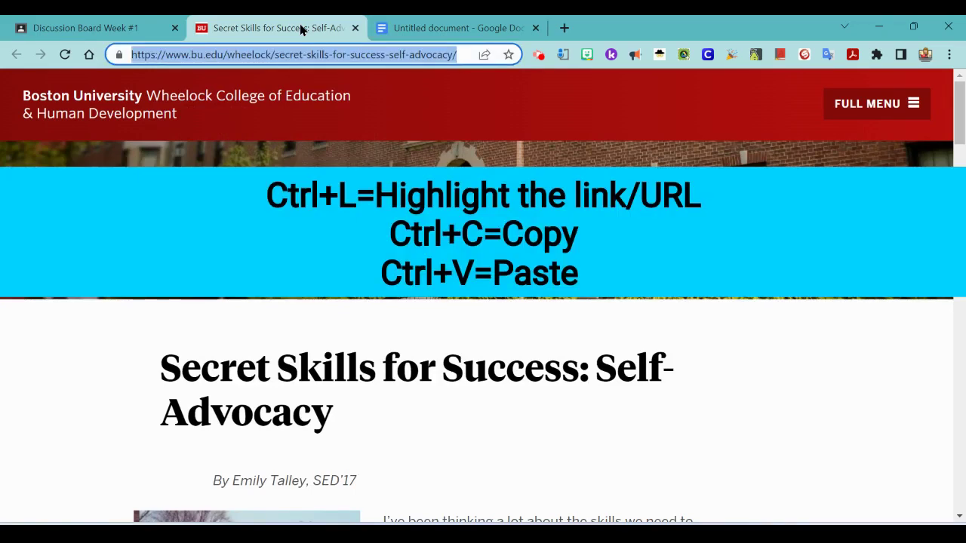
right_click(309, 63)
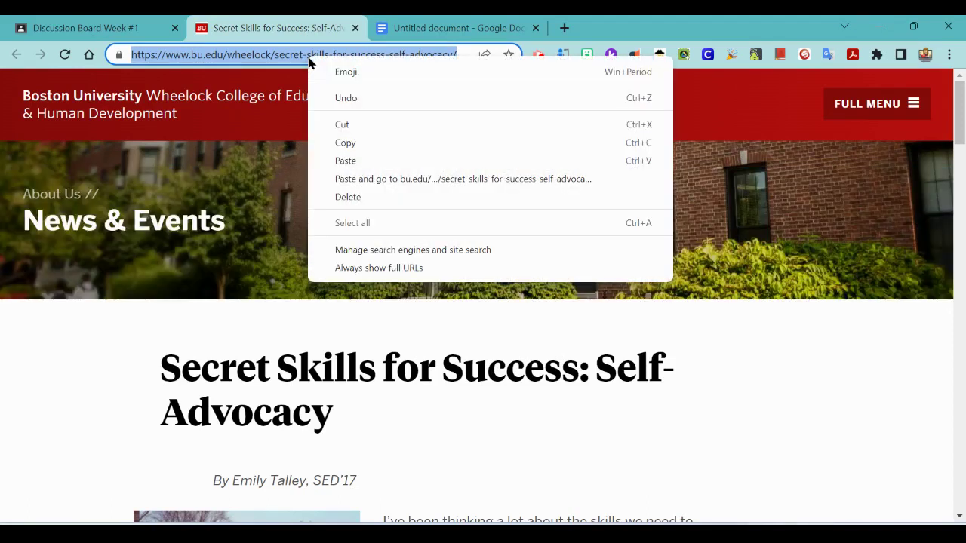
click(352, 145)
In the untitled document, open the citations tool and set the citation style to APA (7th ed.).
click(427, 25)
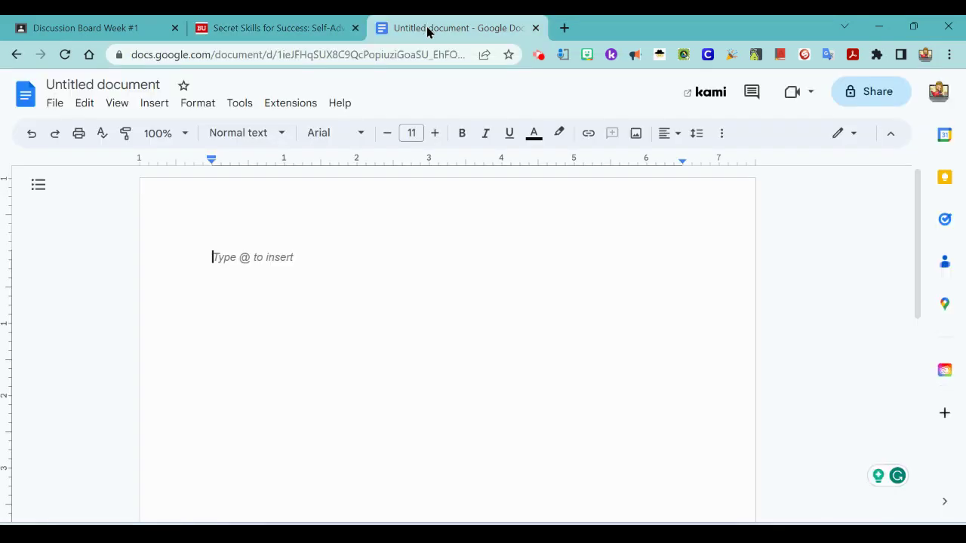
click(340, 104)
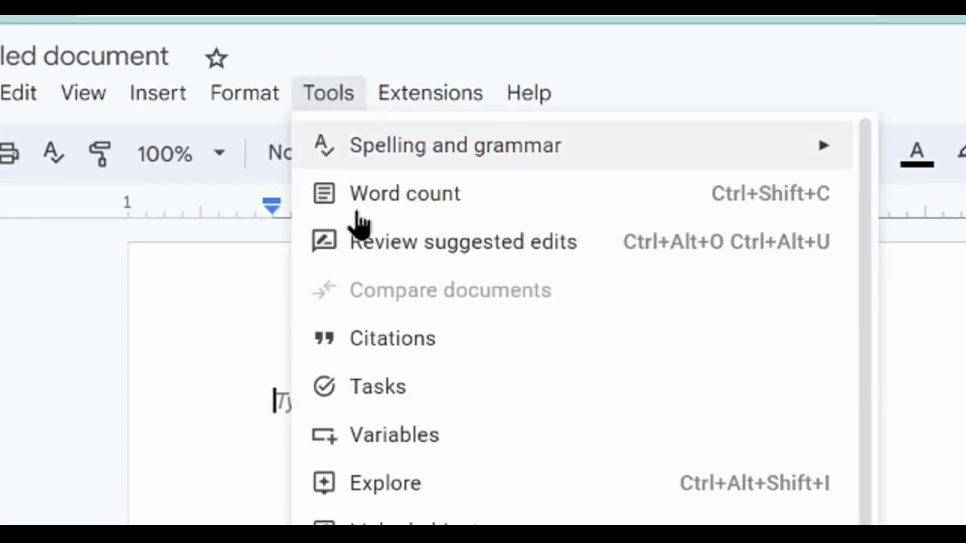
click(389, 341)
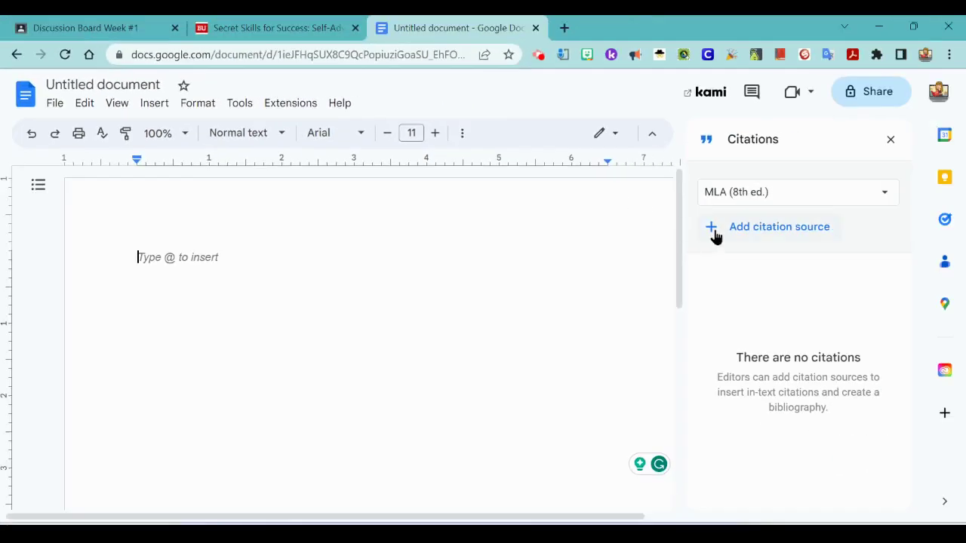
click(714, 196)
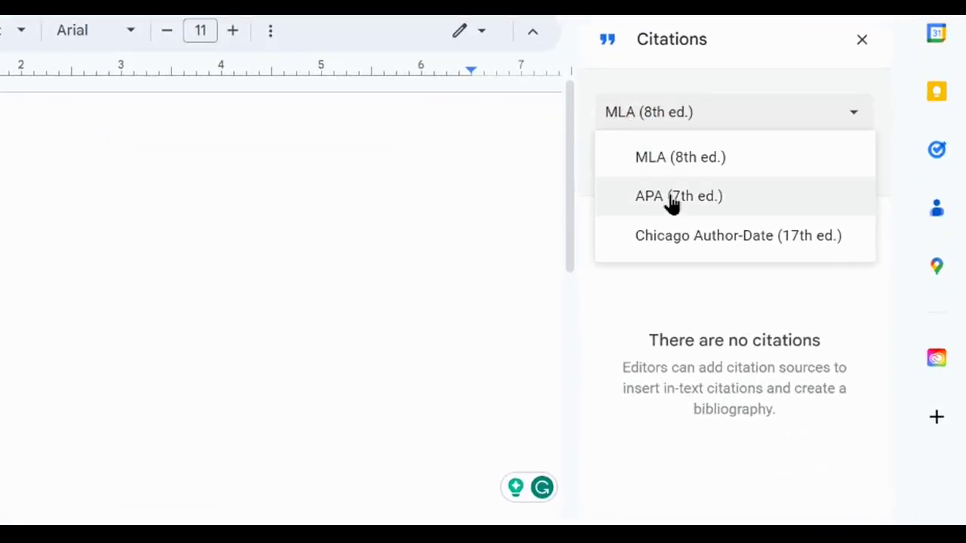
click(672, 198)
Start a new citation source of type Website, accessed by website, and look it up with the copied article URL.
click(652, 165)
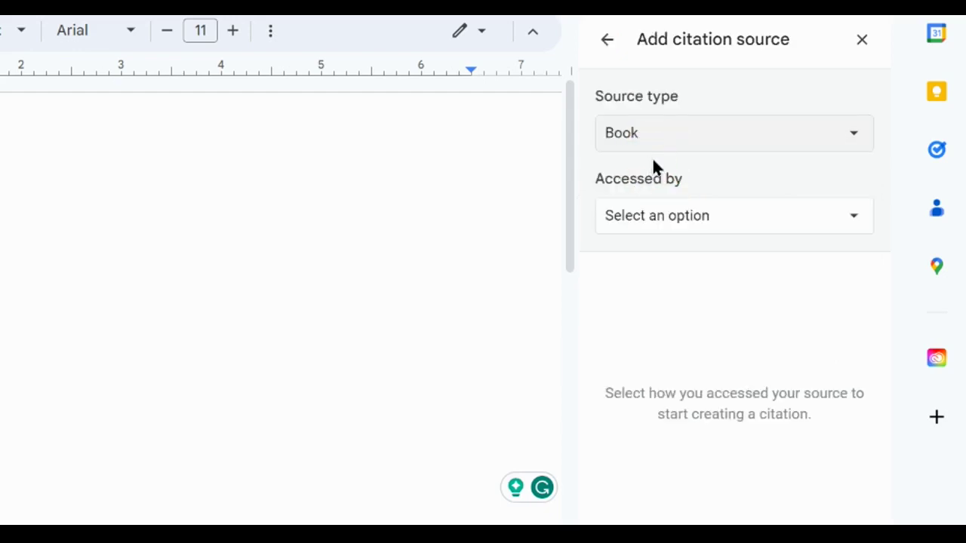
click(645, 140)
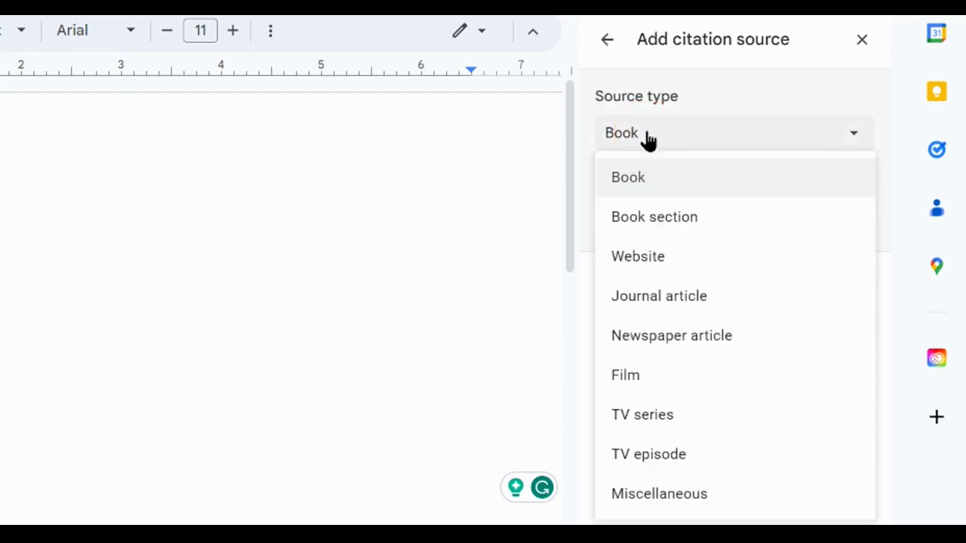
click(660, 256)
click(674, 299)
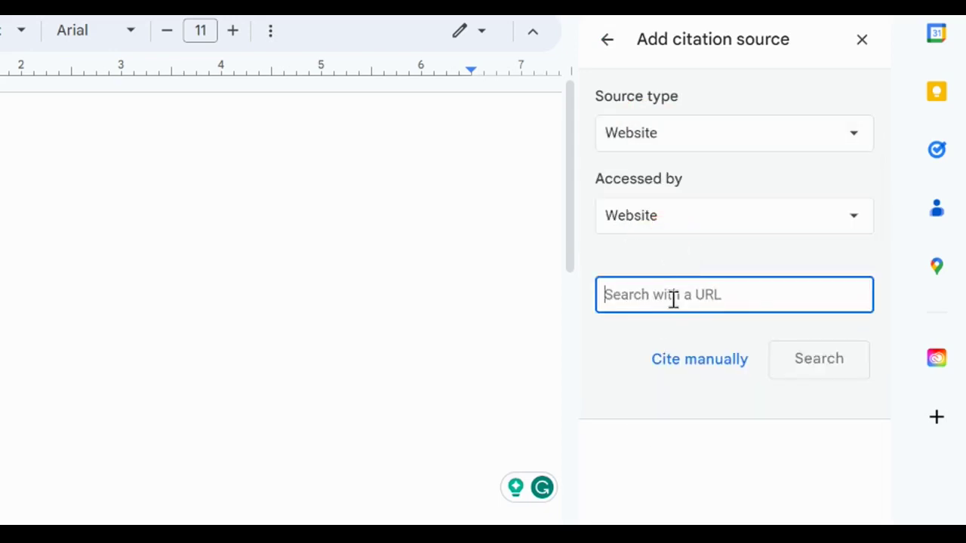
key(ctrl+v)
click(830, 367)
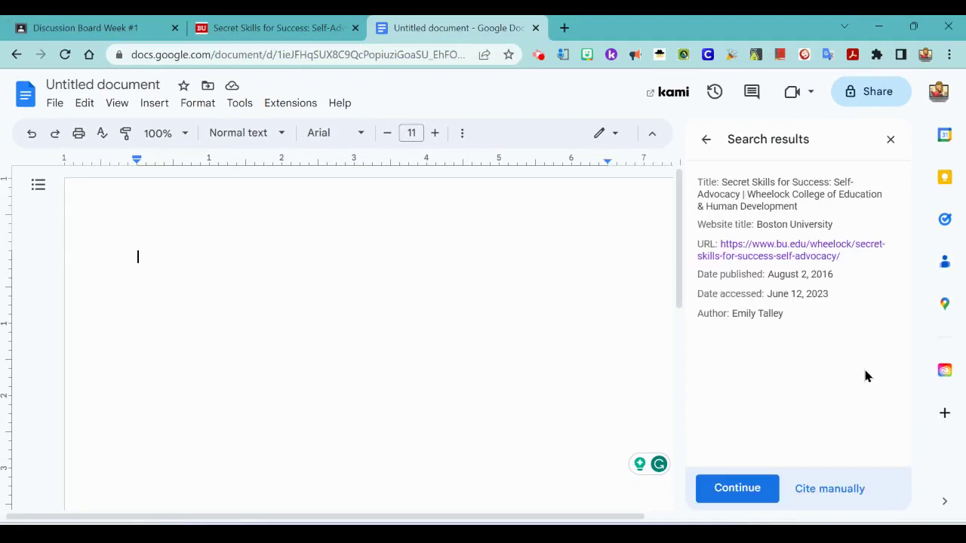
Continue with the found source's details and check its author against the byline on the Boston University article.
click(743, 491)
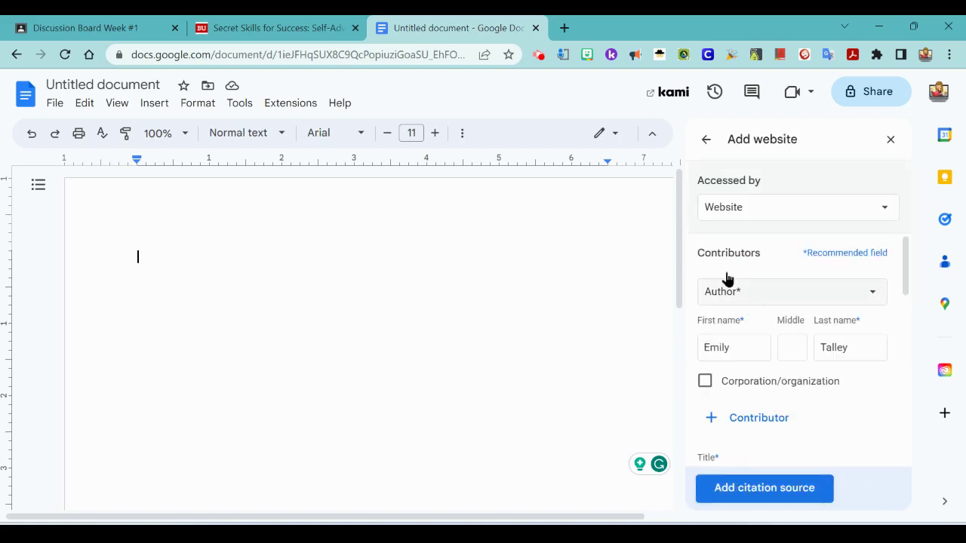
click(286, 28)
scroll(311, 276, down, 3)
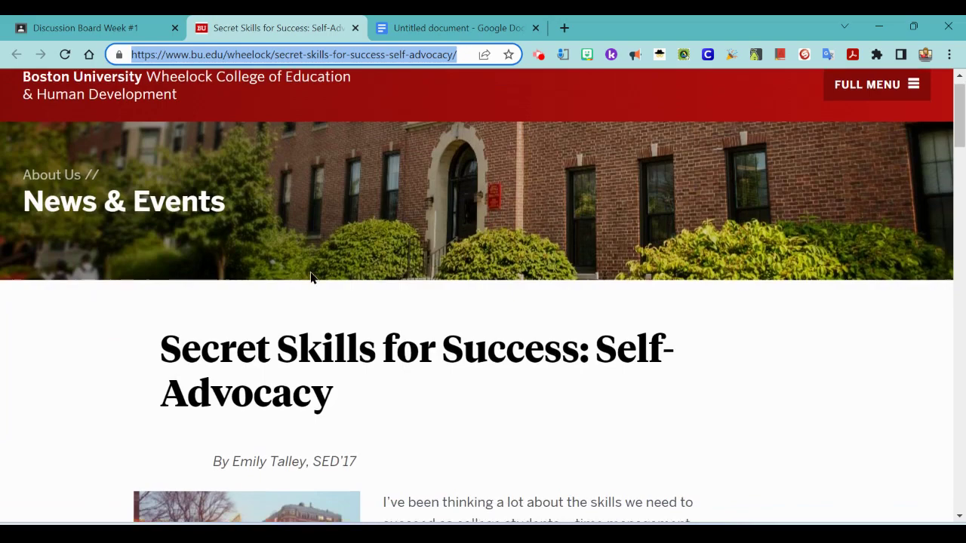
click(433, 29)
Compare the citation's title and website title with the heading and site name on the Boston University page.
scroll(831, 328, down, 2)
scroll(815, 330, down, 1)
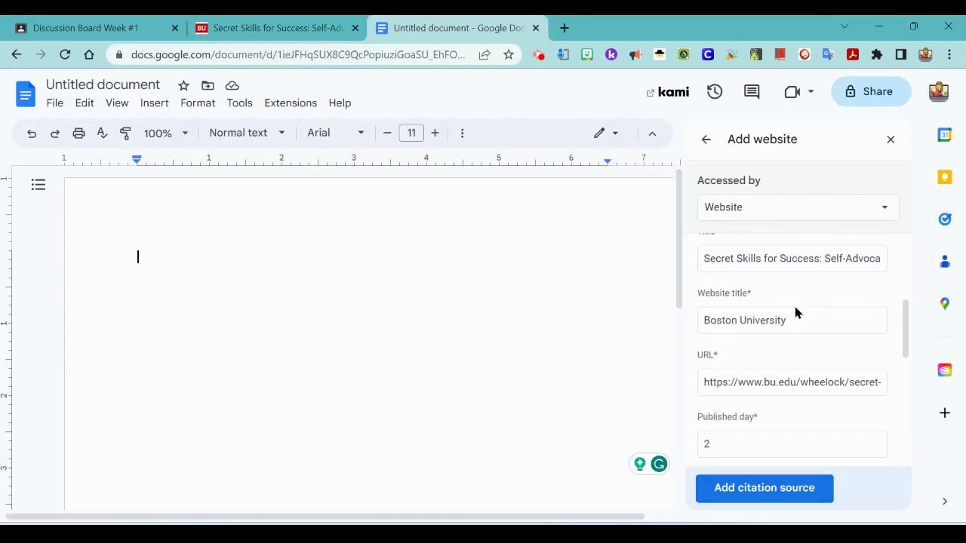
scroll(761, 306, up, 1)
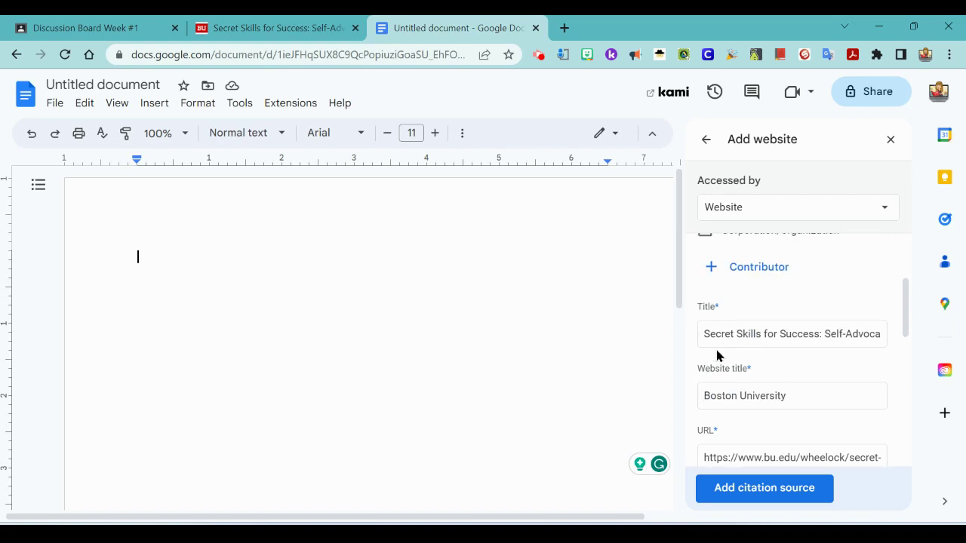
click(827, 334)
click(283, 23)
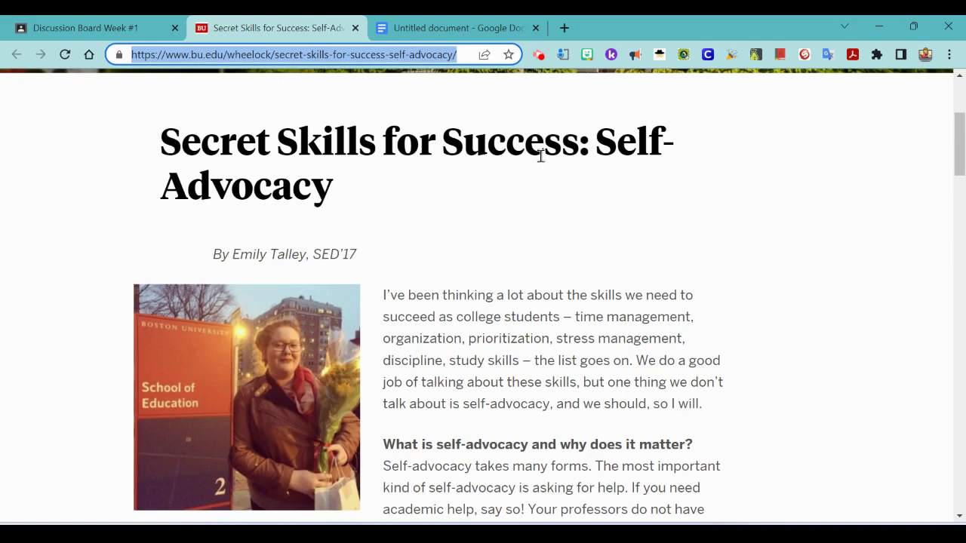
click(419, 29)
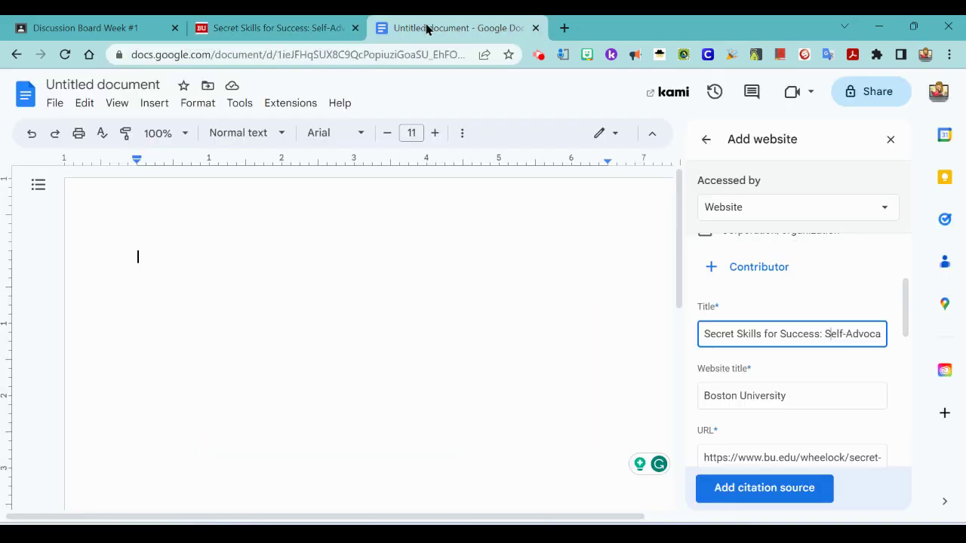
click(743, 395)
click(830, 397)
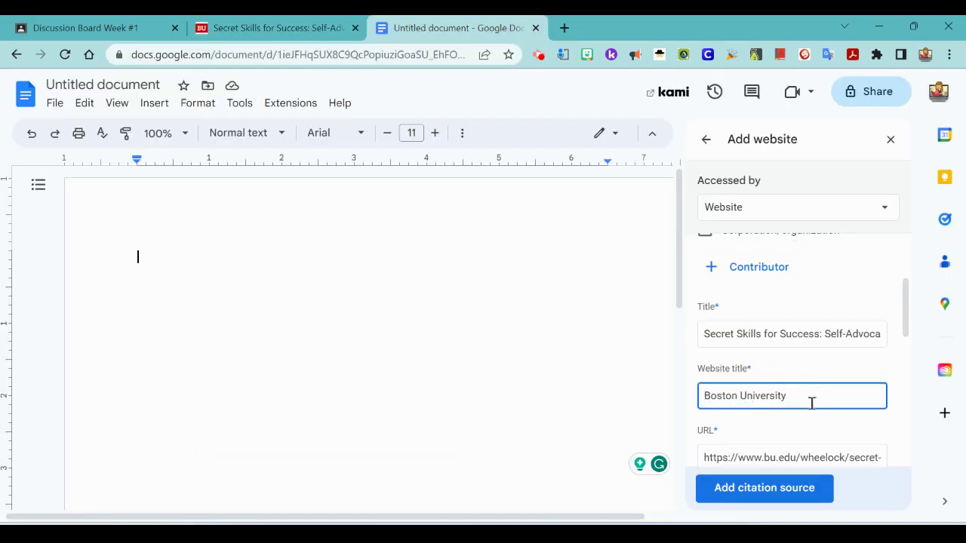
click(282, 31)
scroll(227, 121, up, 3)
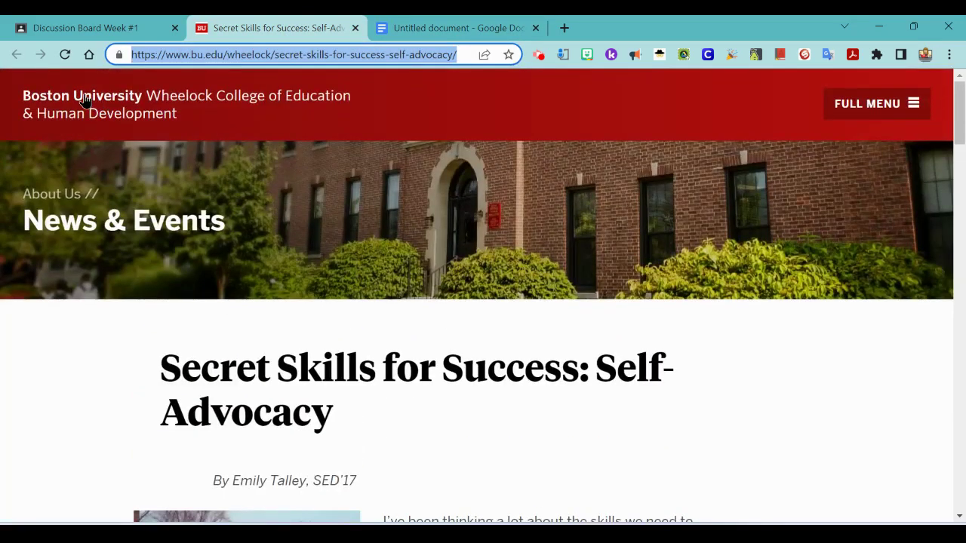
click(455, 28)
Check the citation's URL and publication date fields against the date at the end of the Boston University article.
scroll(747, 306, down, 1)
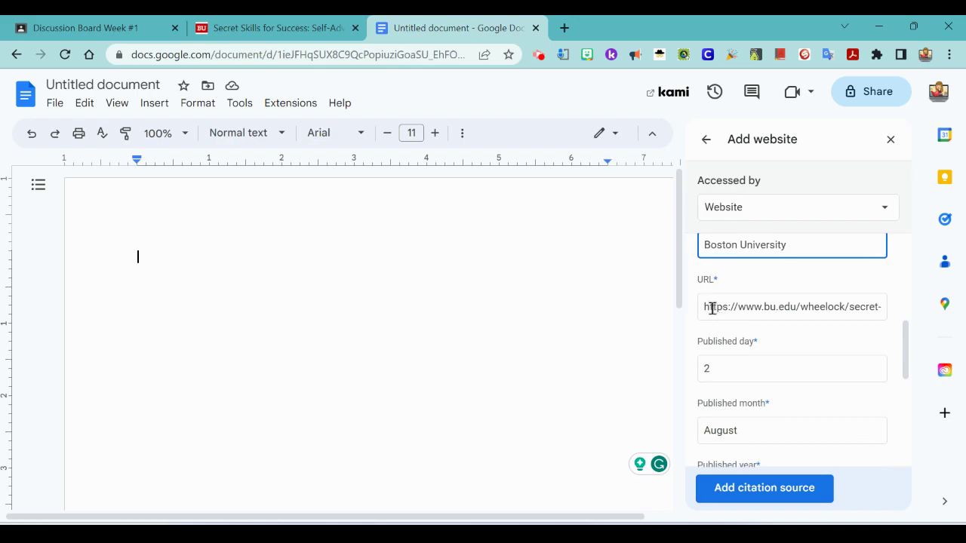
scroll(714, 363, down, 1)
click(243, 23)
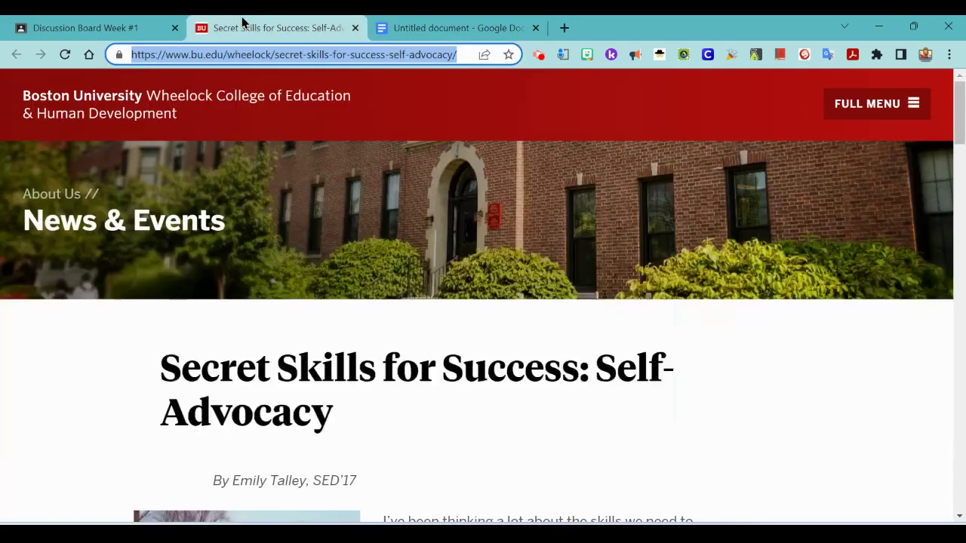
scroll(322, 253, down, 15)
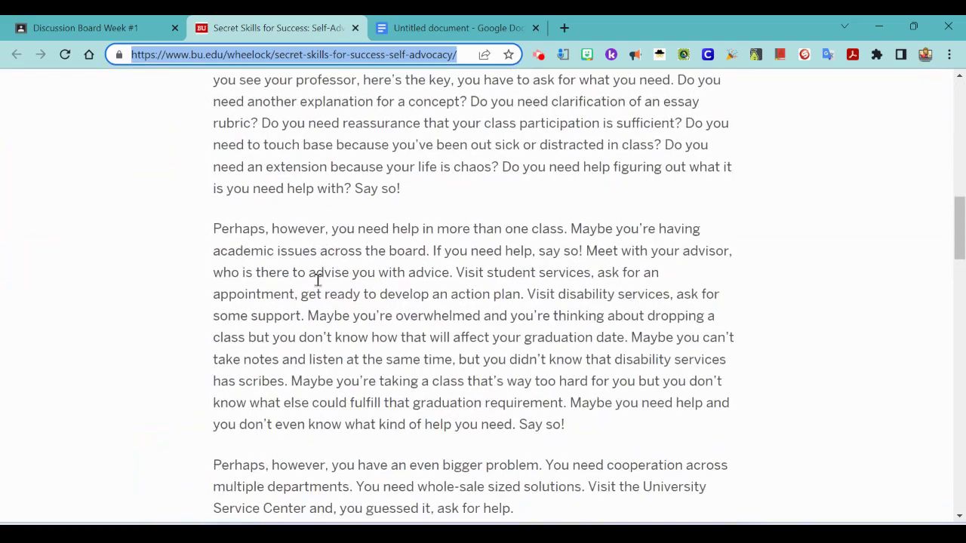
scroll(323, 277, down, 4)
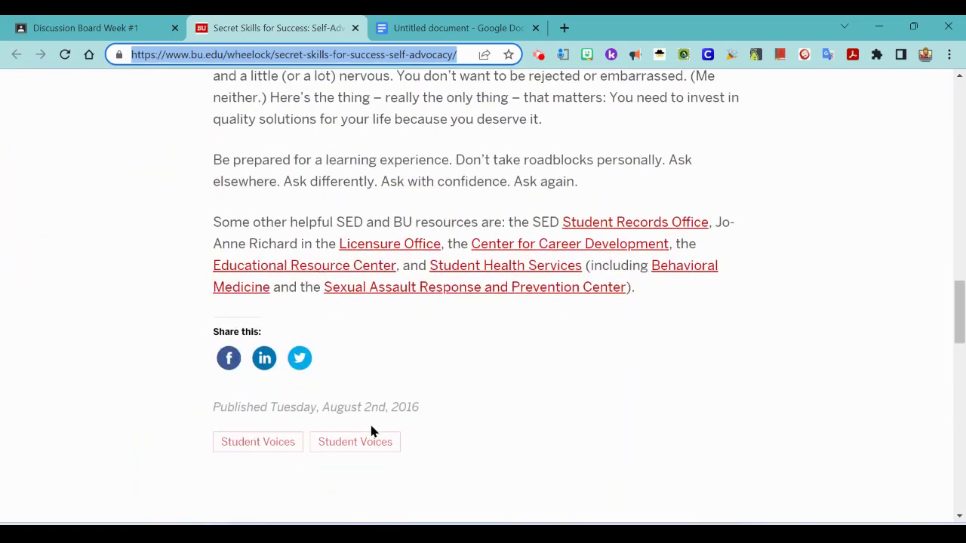
click(417, 28)
Review the accessed date fields and add the Boston University article as a citation source.
scroll(787, 367, down, 2)
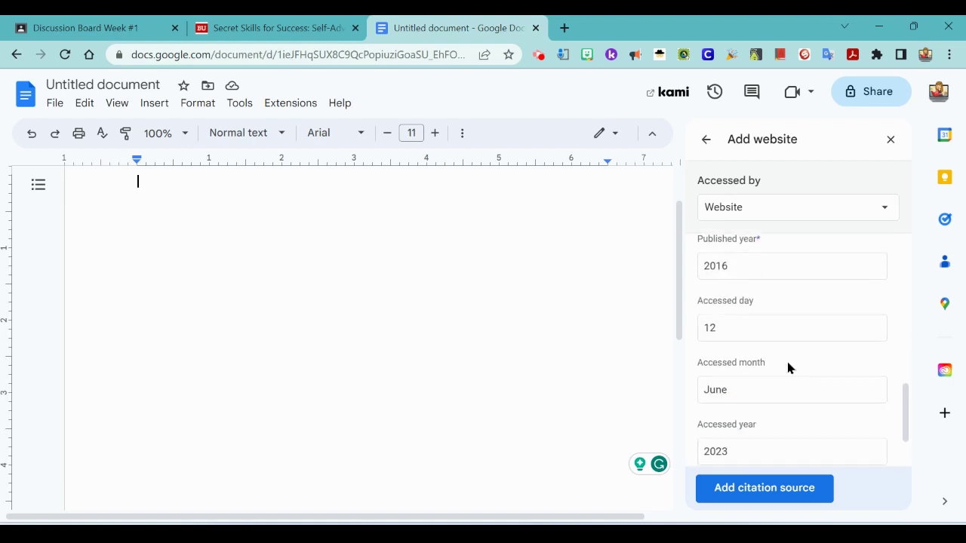
scroll(748, 325, down, 1)
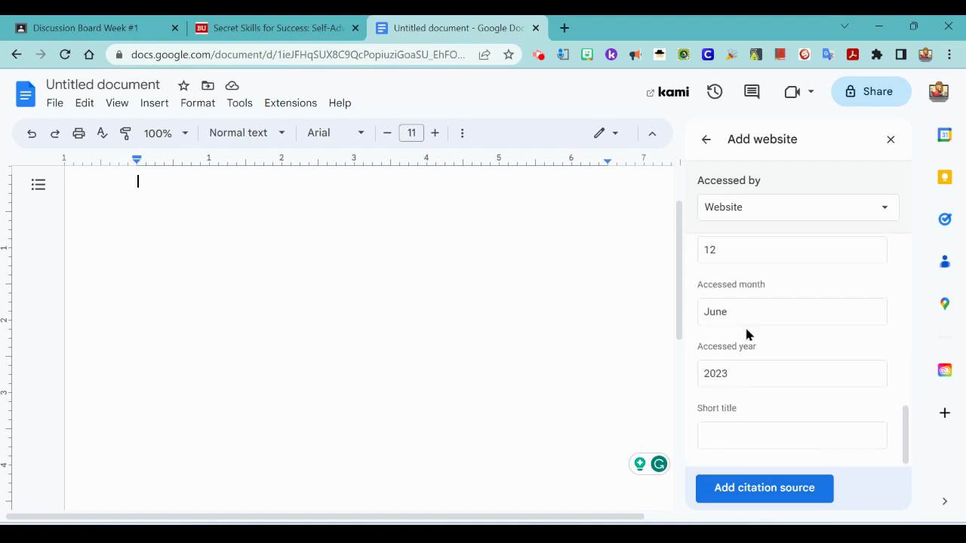
click(781, 497)
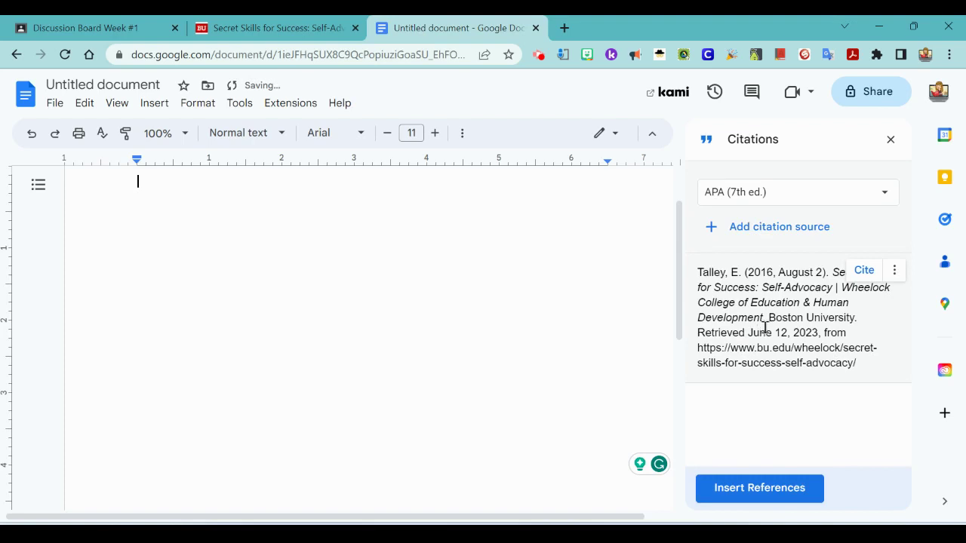
Open the "What self-advocacy looks like in college" resource from the discussion question and copy its web address.
click(64, 30)
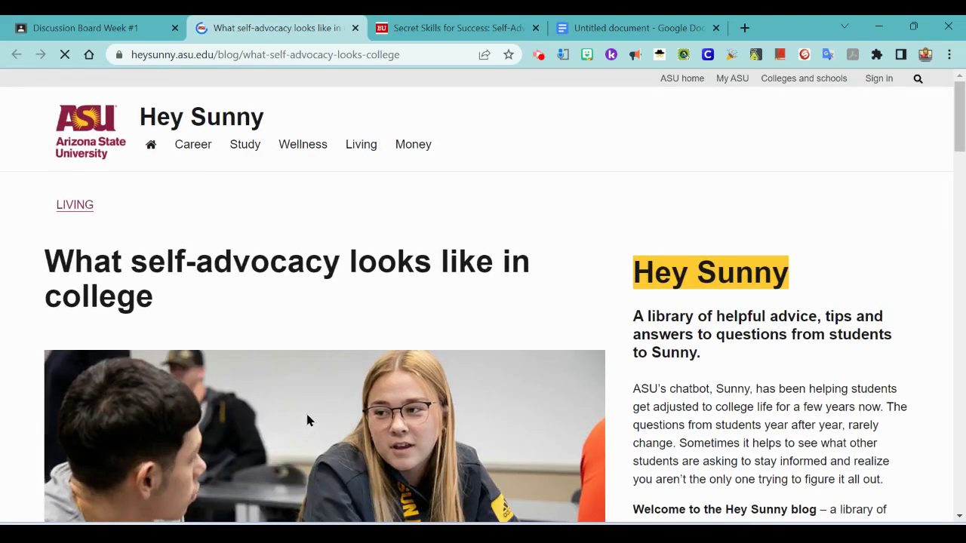
click(333, 63)
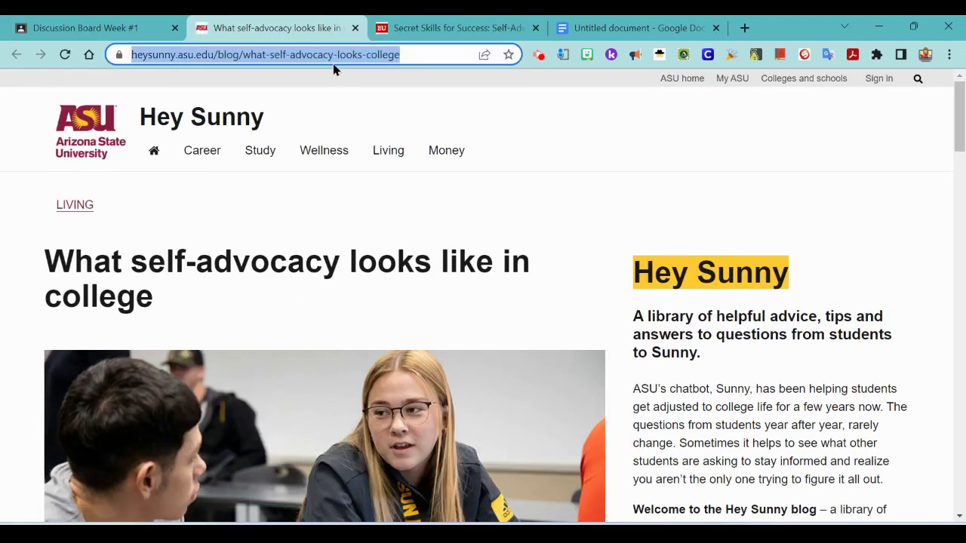
right_click(333, 64)
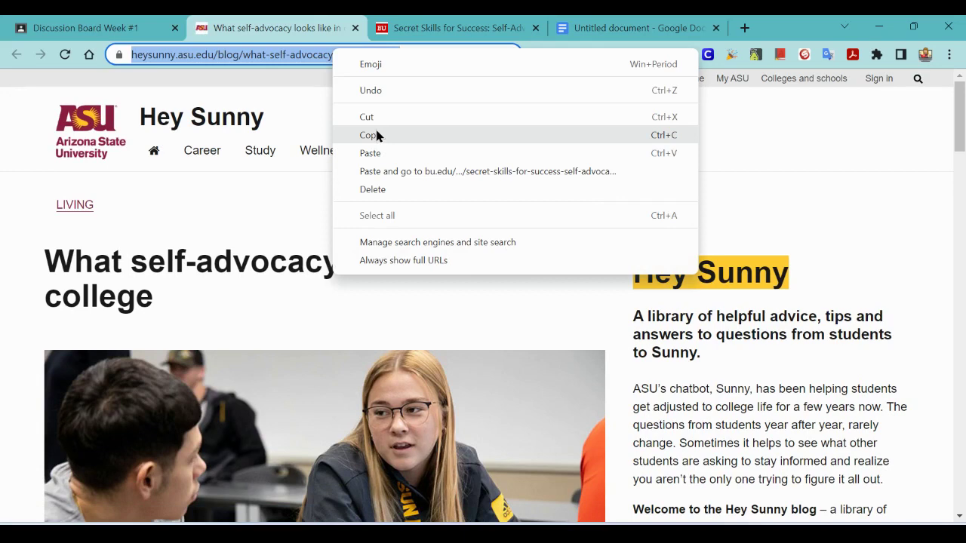
click(377, 136)
Back in the document, start another citation source of type Website and look it up with the copied ASU URL.
click(581, 27)
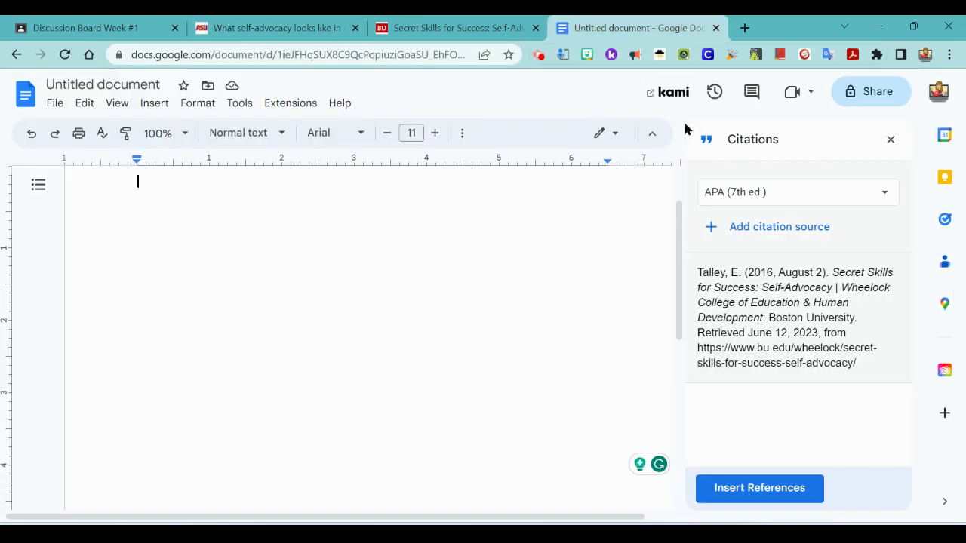
click(739, 234)
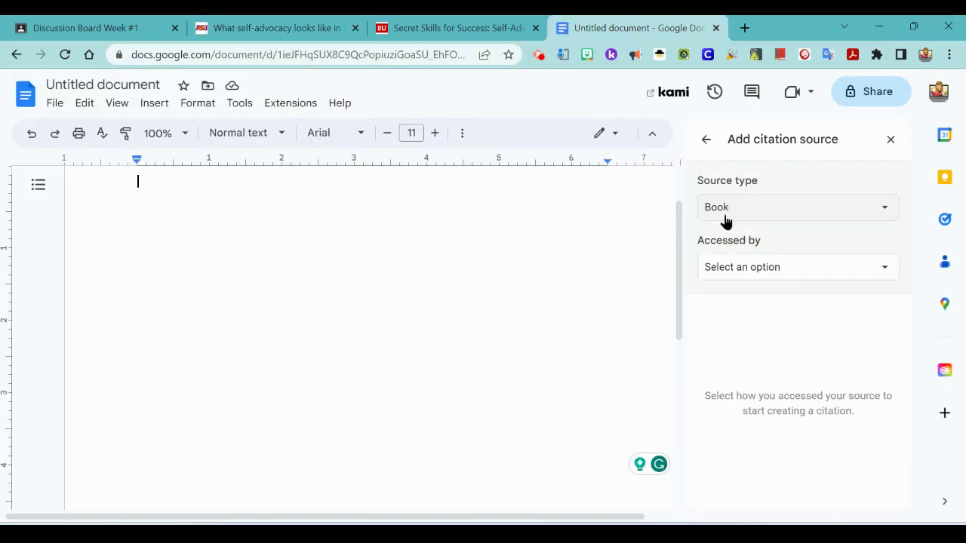
click(725, 215)
click(742, 299)
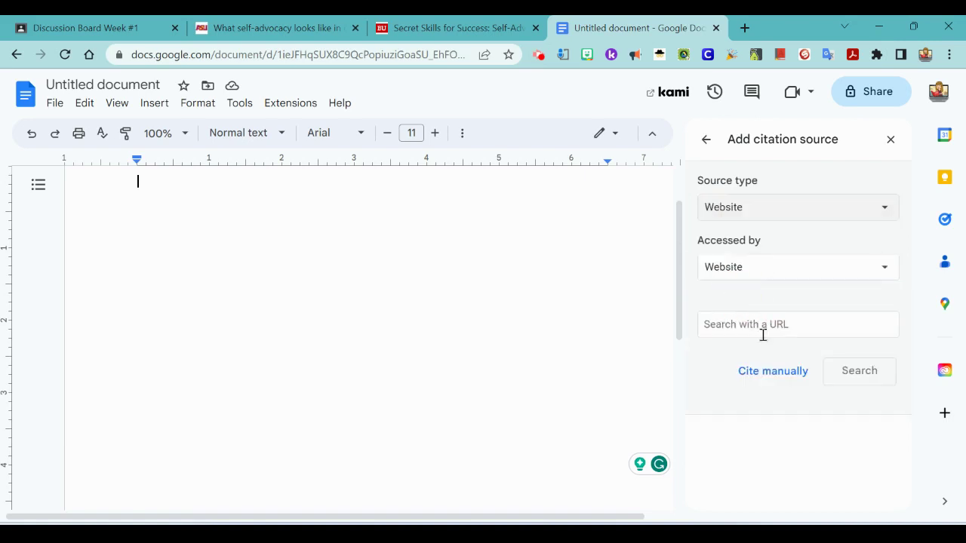
click(763, 330)
key(ctrl+v)
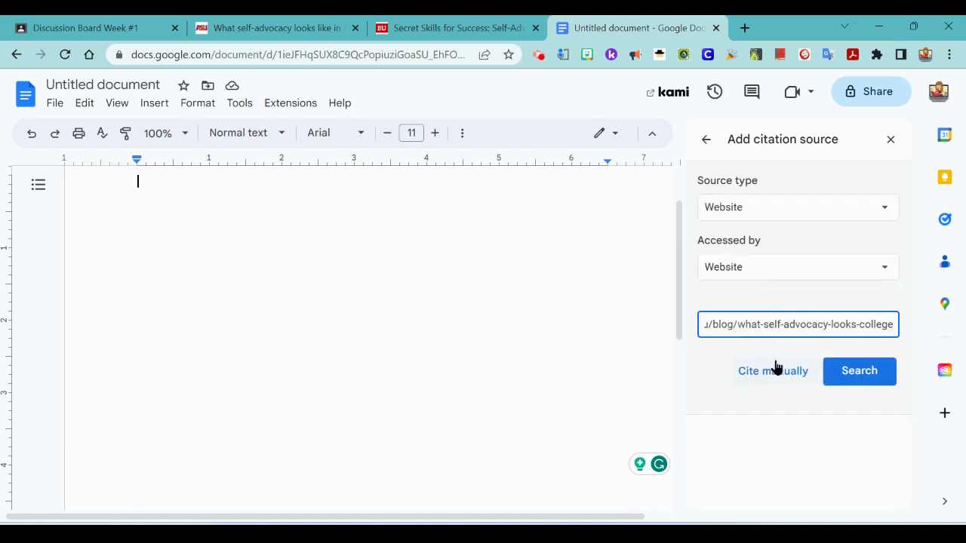
click(842, 372)
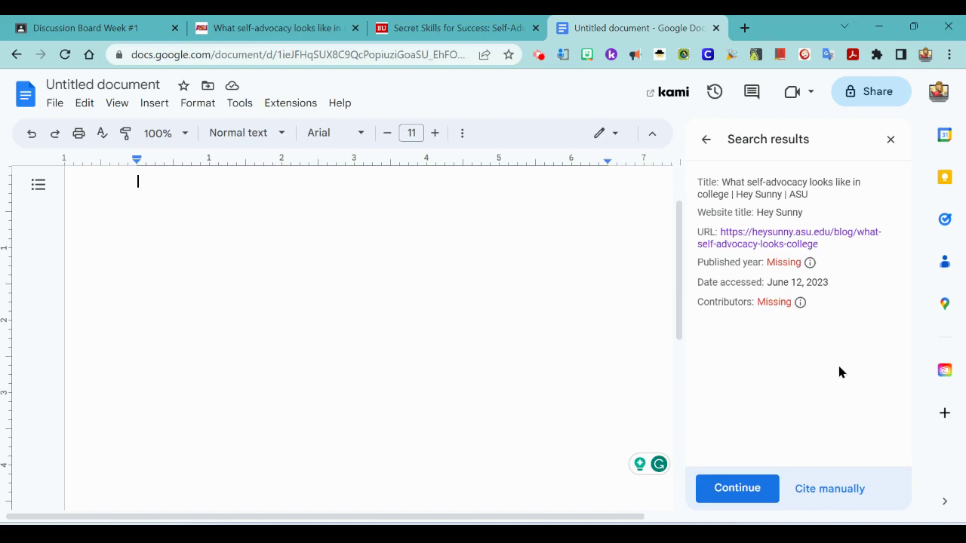
Continue with the found ASU website source and copy the author's name from the byline of the ASU article.
click(727, 490)
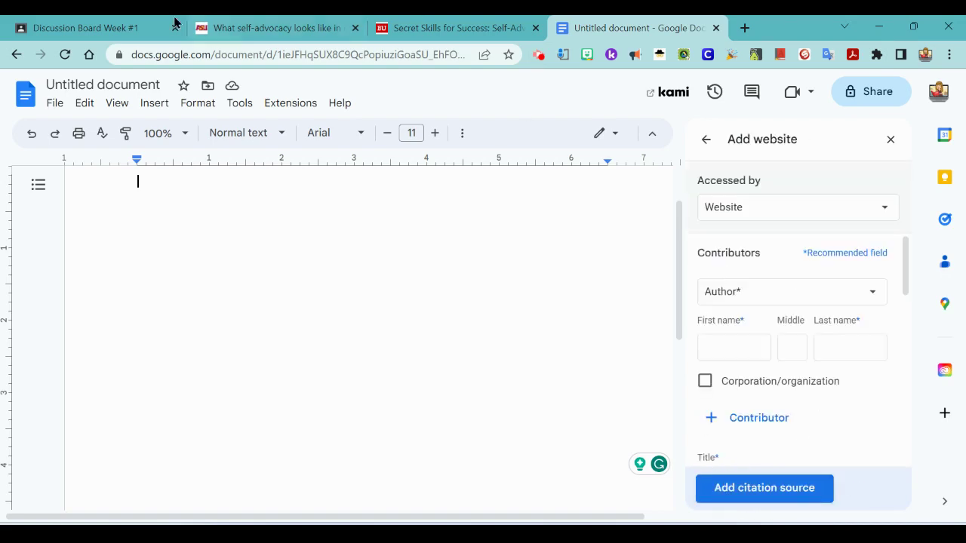
click(280, 28)
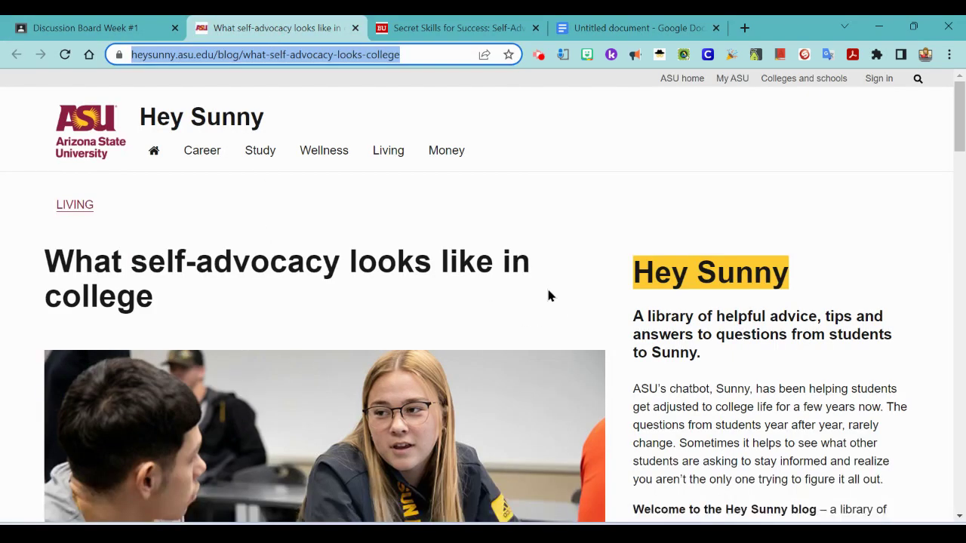
scroll(543, 293, down, 7)
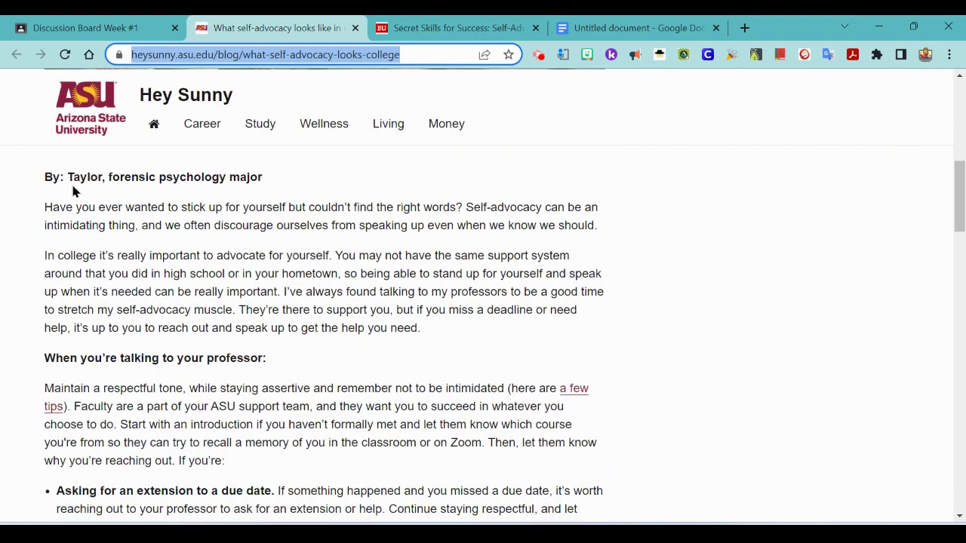
click(69, 177)
drag(75, 177, 105, 177)
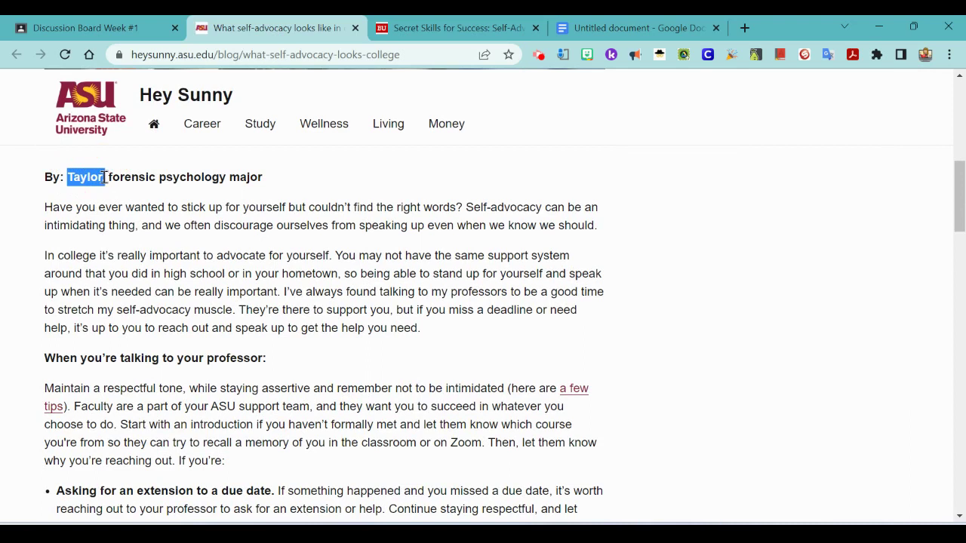
Enter the copied author's name as the contributor's first name in the citation form, without the trailing comma.
click(623, 33)
click(734, 350)
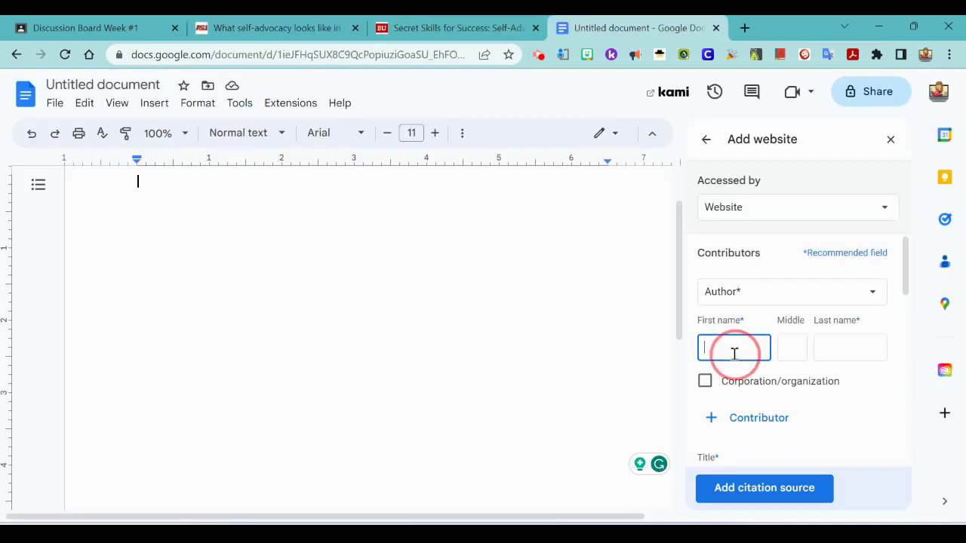
key(ctrl+v)
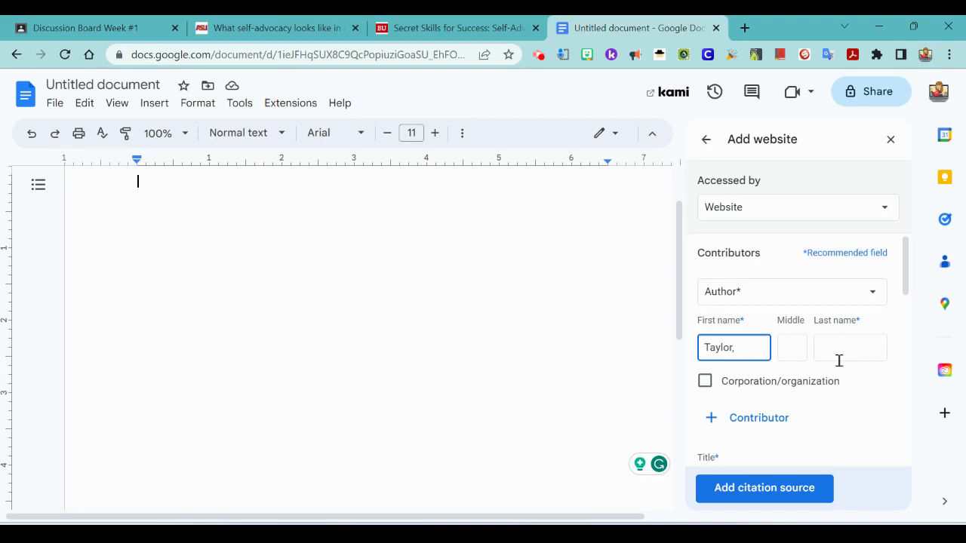
key(BackSpace)
Compare the citation's title and website title fields with the headings on the ASU article page.
scroll(835, 360, down, 2)
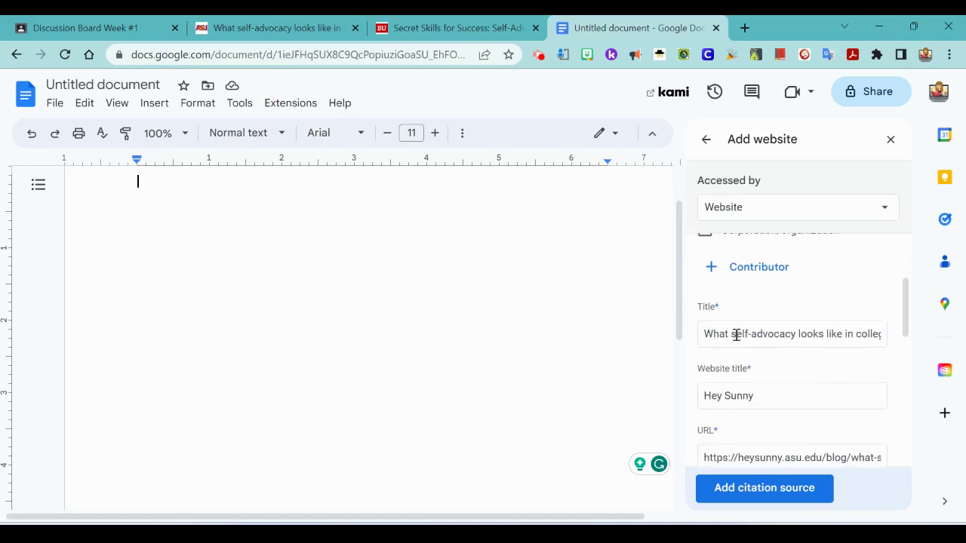
click(311, 28)
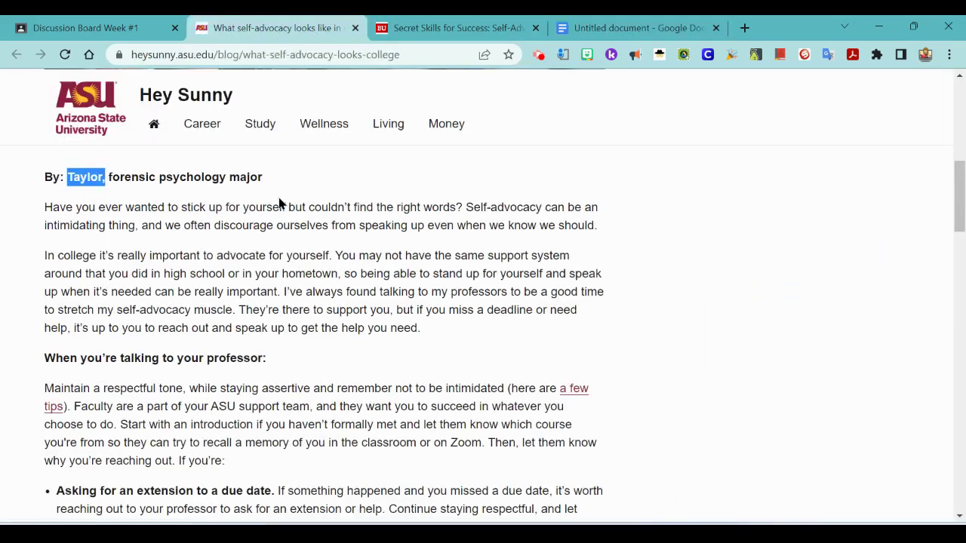
scroll(278, 203, up, 7)
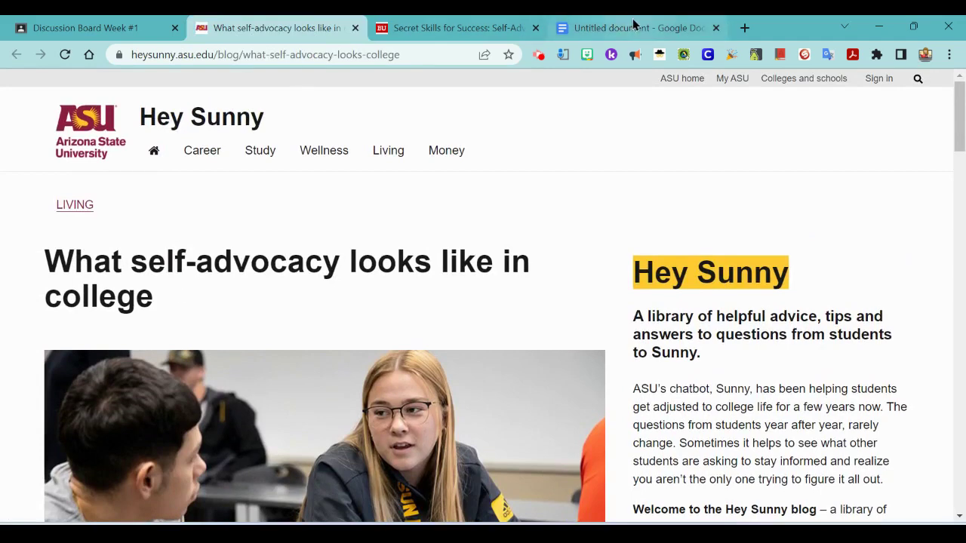
click(634, 27)
scroll(796, 375, down, 3)
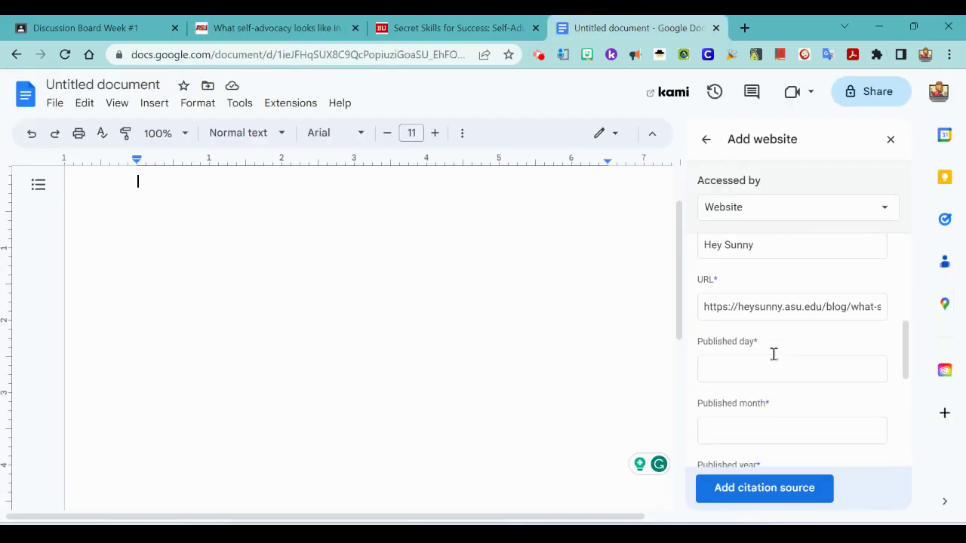
scroll(770, 352, up, 2)
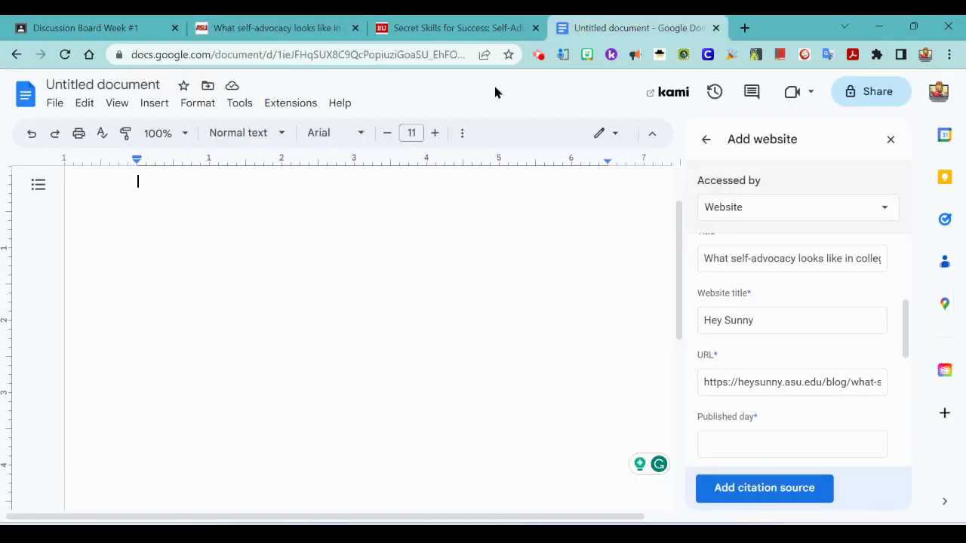
click(244, 28)
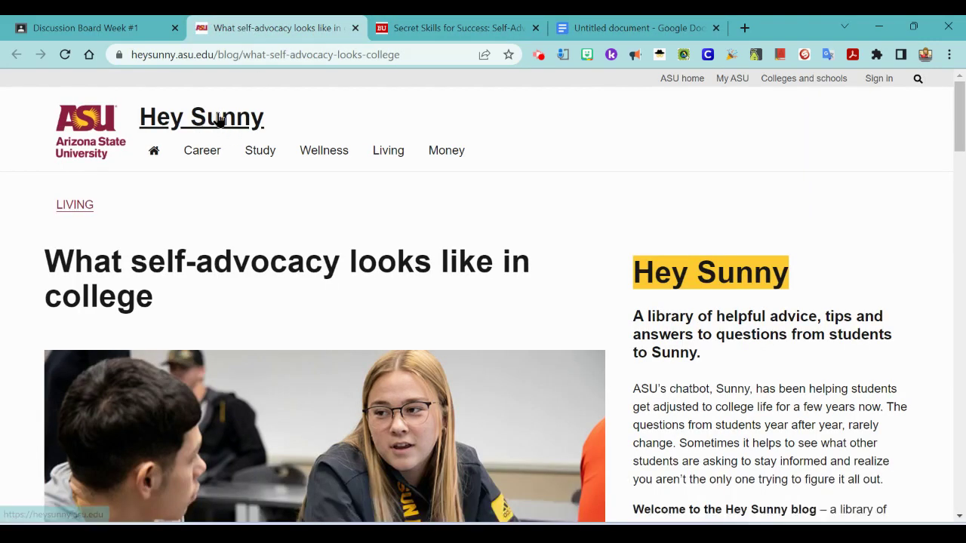
click(666, 29)
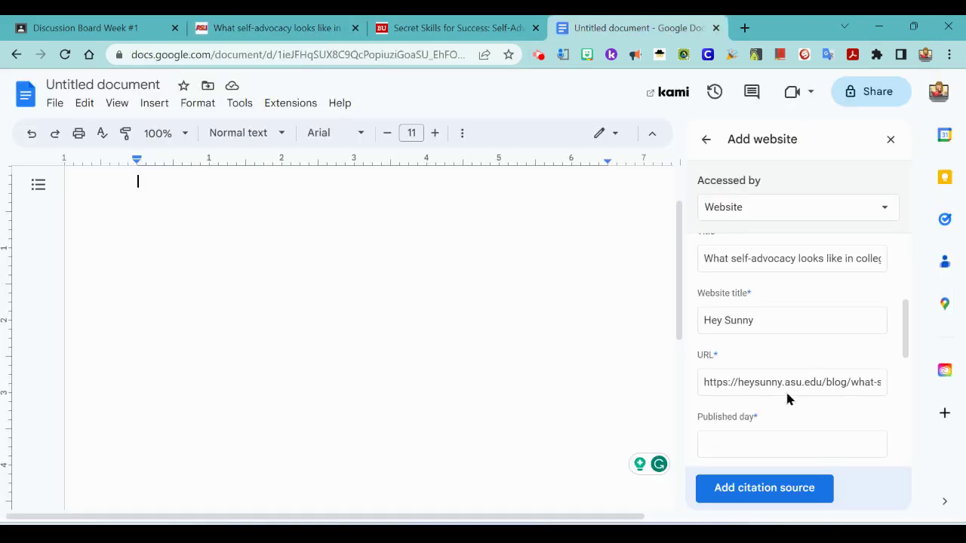
Check the citation's URL and published date fields, and look through the whole ASU article for a publication date.
scroll(761, 322, down, 2)
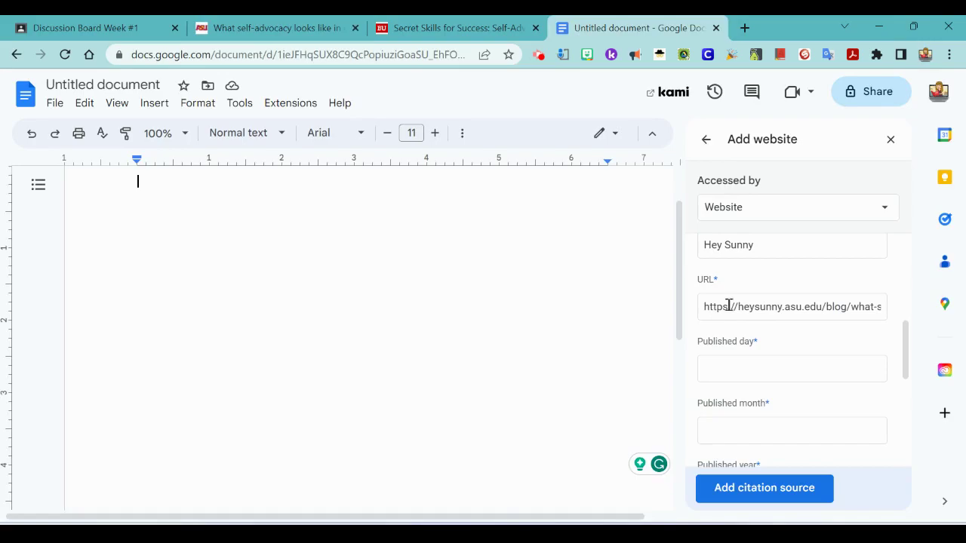
scroll(760, 343, down, 2)
click(289, 27)
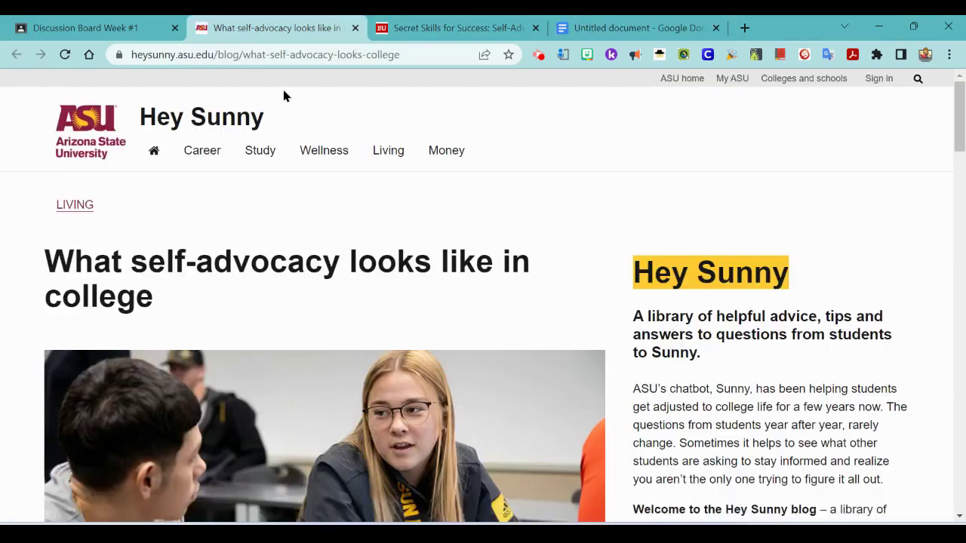
scroll(348, 344, down, 2)
scroll(355, 336, up, 2)
scroll(363, 334, down, 5)
scroll(363, 335, down, 15)
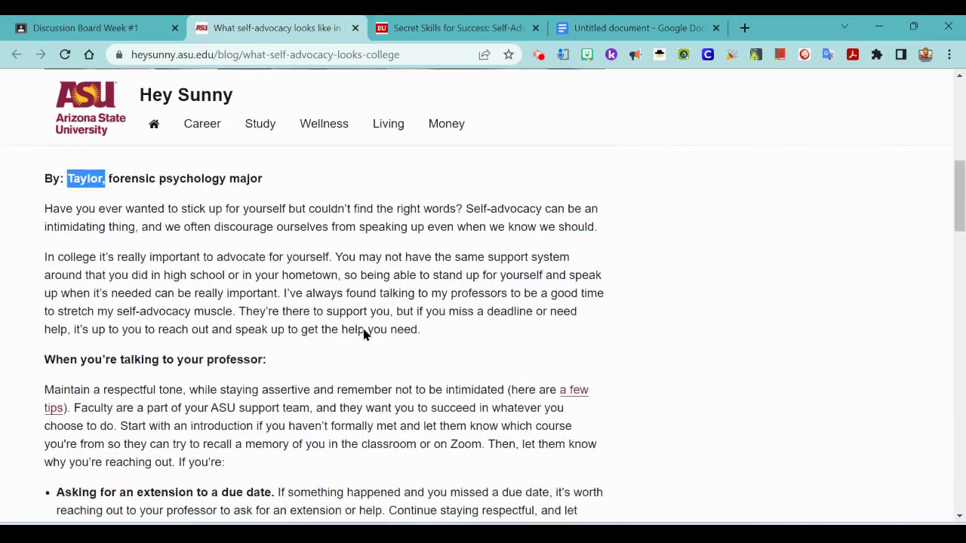
scroll(363, 330, down, 8)
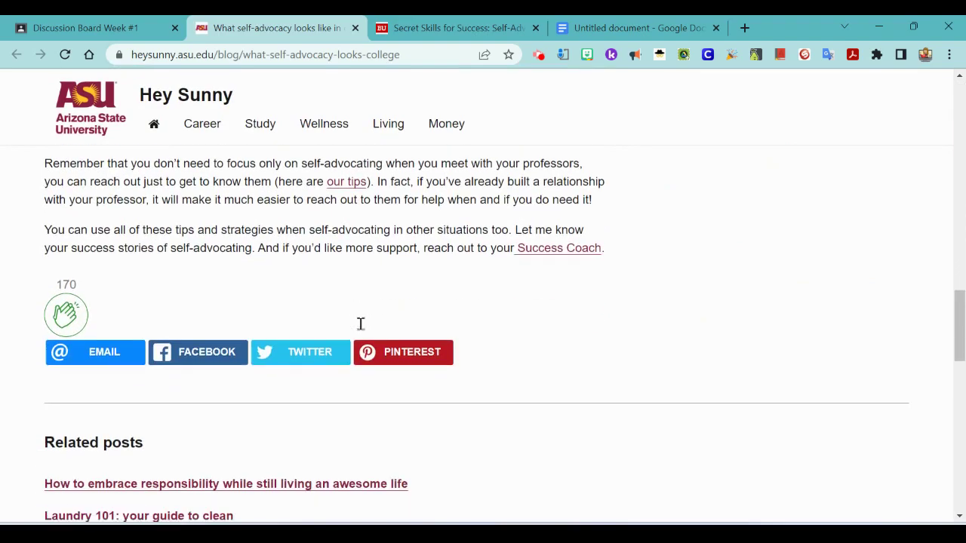
scroll(361, 333, down, 3)
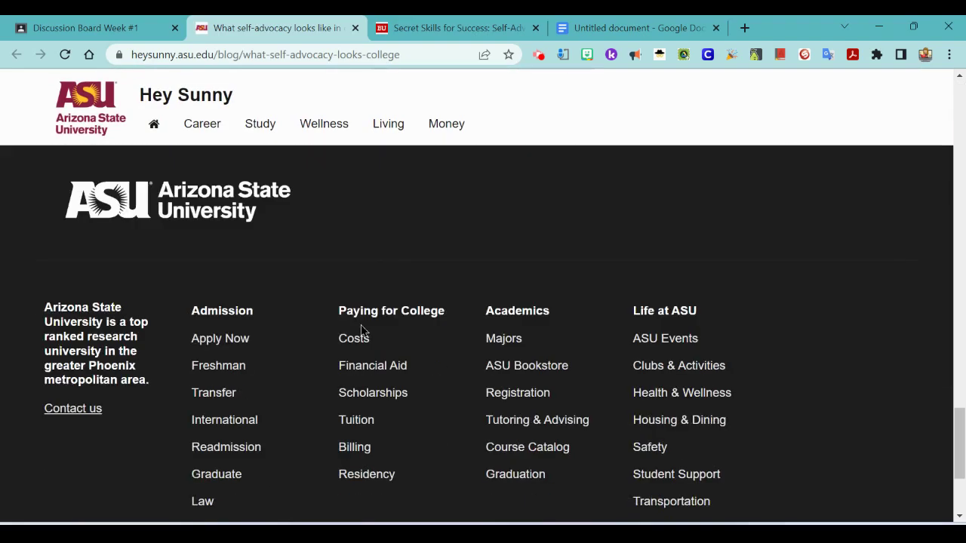
scroll(369, 295, up, 10)
Add the ASU article as a citation source with its published date fields left blank, and insert the references into the document.
click(604, 30)
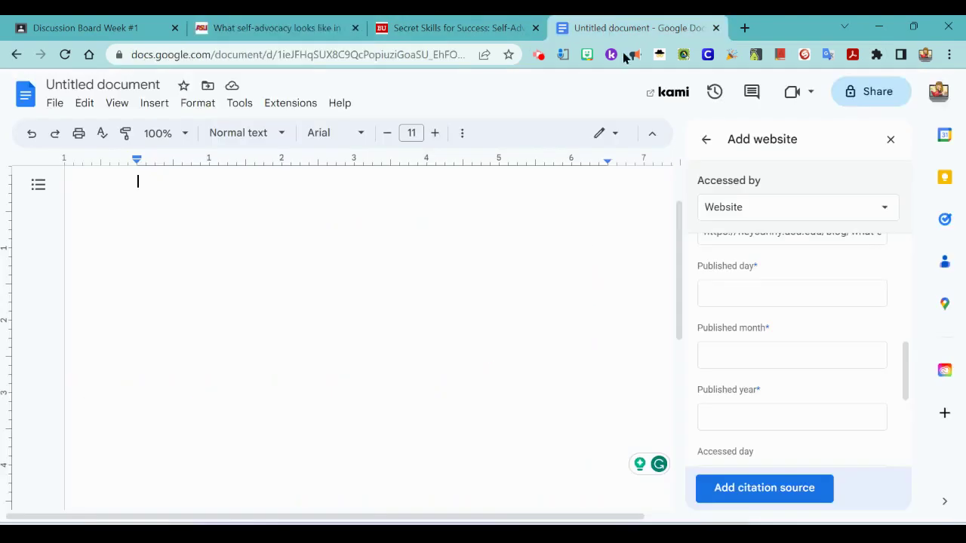
scroll(837, 337, down, 2)
scroll(816, 336, down, 2)
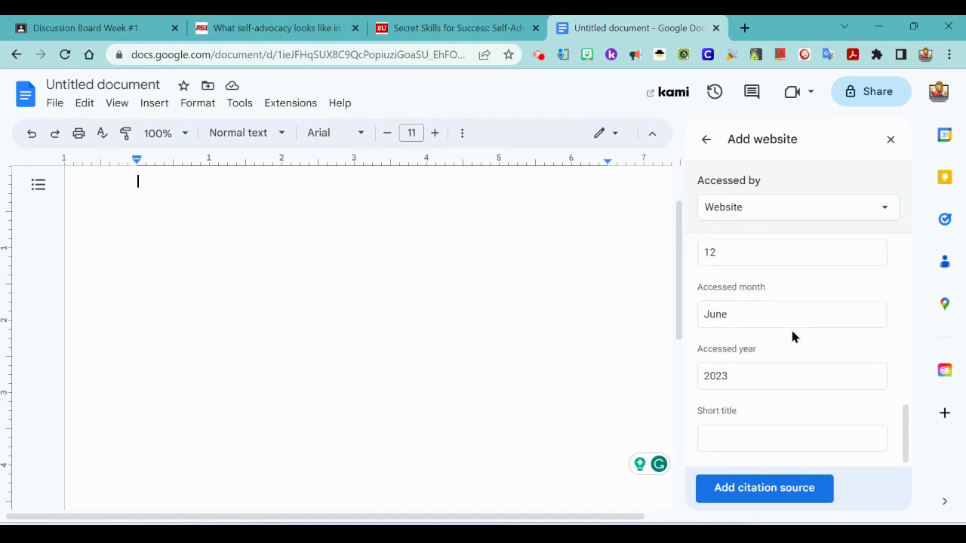
click(770, 498)
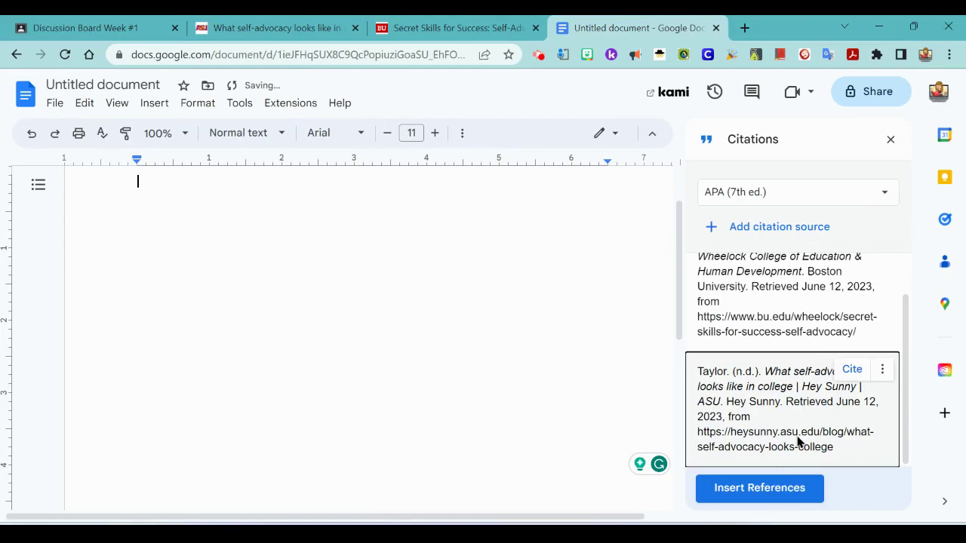
scroll(423, 295, up, 1)
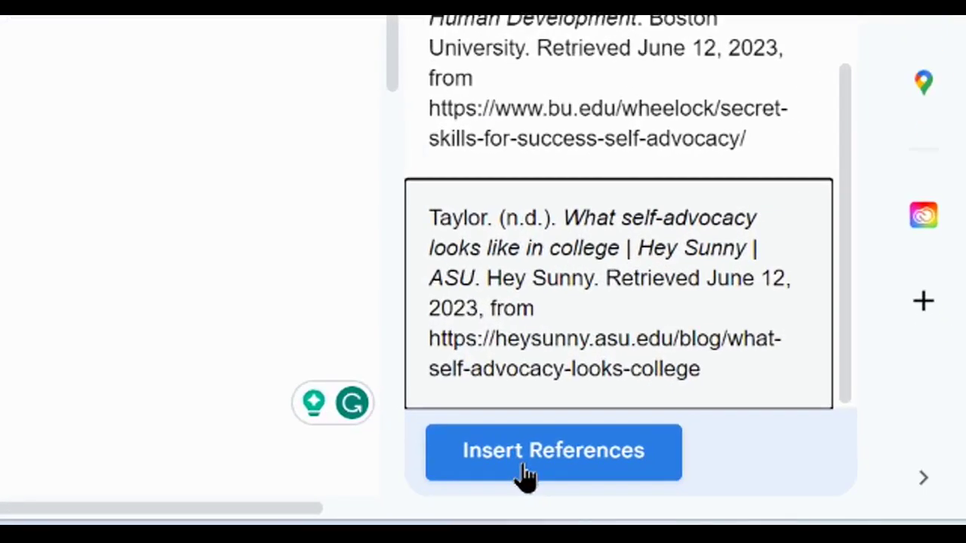
click(526, 472)
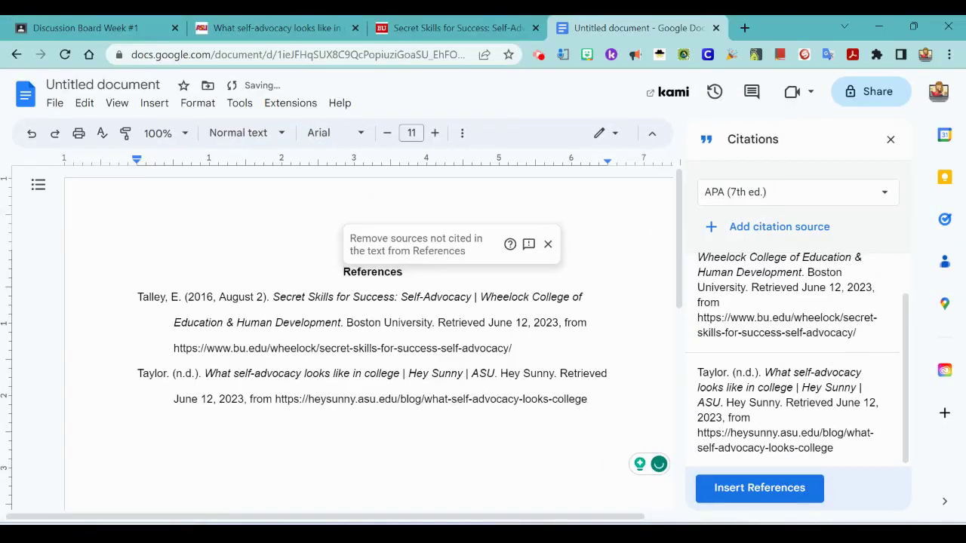